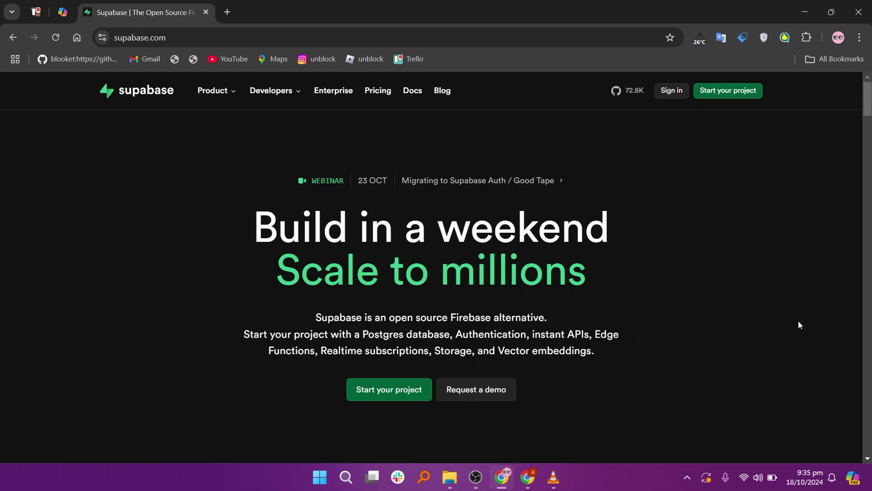
{"action": "scroll", "coordinate": [798, 321], "scroll_direction": "down", "scroll_amount": 3}
{"action": "scroll", "coordinate": [798, 321], "scroll_direction": "down", "scroll_amount": 5}
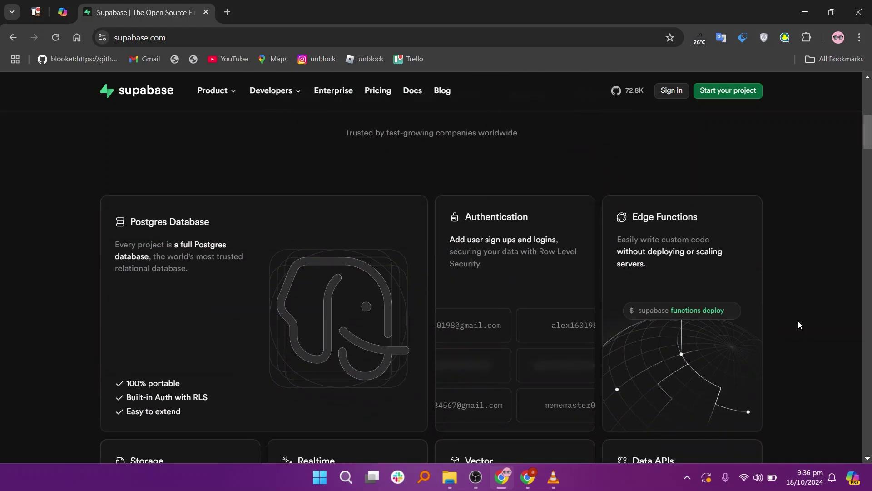
{"action": "scroll", "coordinate": [798, 321], "scroll_direction": "down", "scroll_amount": 2}
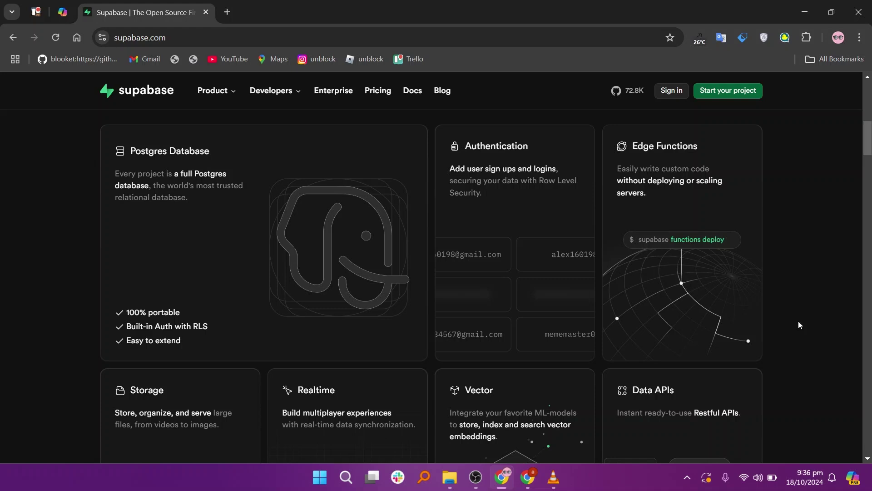
{"action": "scroll", "coordinate": [798, 322], "scroll_direction": "down", "scroll_amount": 3}
{"action": "scroll", "coordinate": [798, 320], "scroll_direction": "down", "scroll_amount": 2}
{"action": "scroll", "coordinate": [798, 320], "scroll_direction": "down", "scroll_amount": 1}
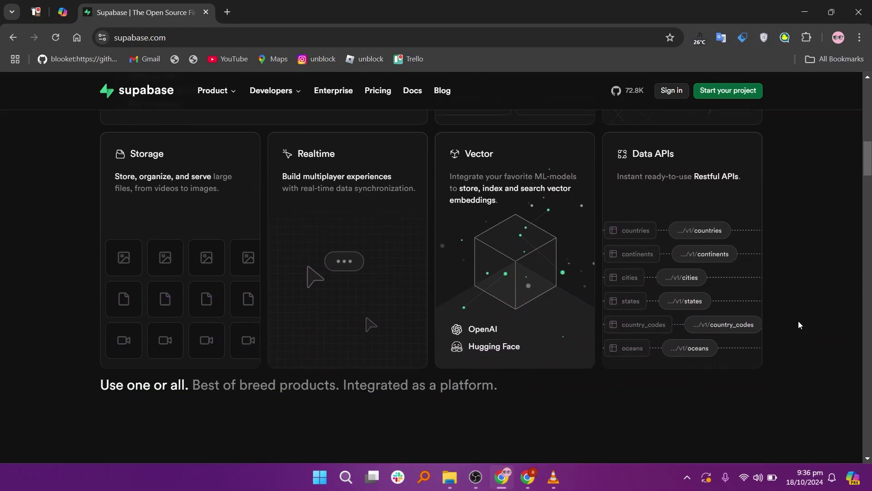
{"action": "scroll", "coordinate": [798, 320], "scroll_direction": "down", "scroll_amount": 5}
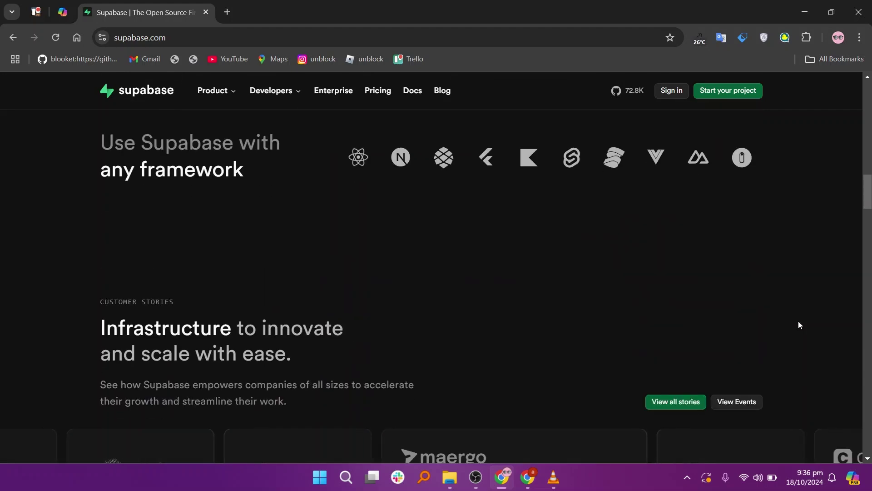
{"action": "scroll", "coordinate": [798, 321], "scroll_direction": "down", "scroll_amount": 2}
{"action": "scroll", "coordinate": [798, 320], "scroll_direction": "down", "scroll_amount": 1}
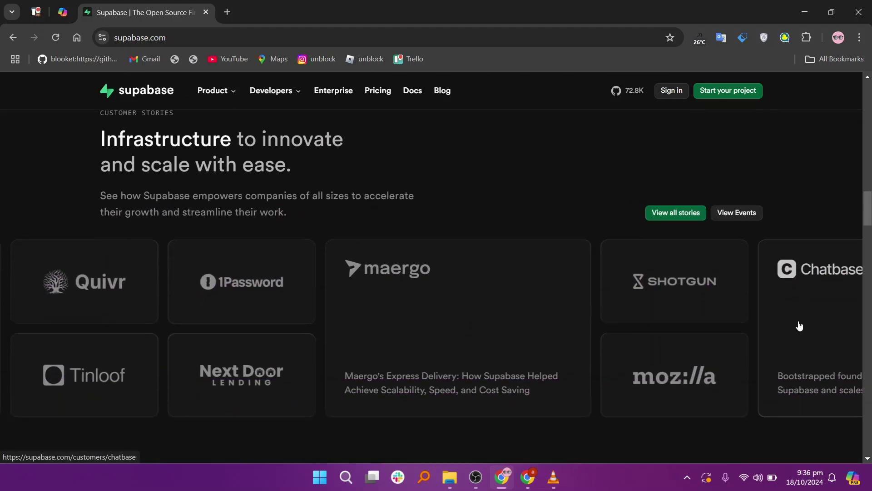
{"action": "scroll", "coordinate": [799, 325], "scroll_direction": "down", "scroll_amount": 2}
{"action": "scroll", "coordinate": [800, 325], "scroll_direction": "down", "scroll_amount": 5}
{"action": "scroll", "coordinate": [799, 325], "scroll_direction": "down", "scroll_amount": 1}
{"action": "scroll", "coordinate": [800, 325], "scroll_direction": "down", "scroll_amount": 1}
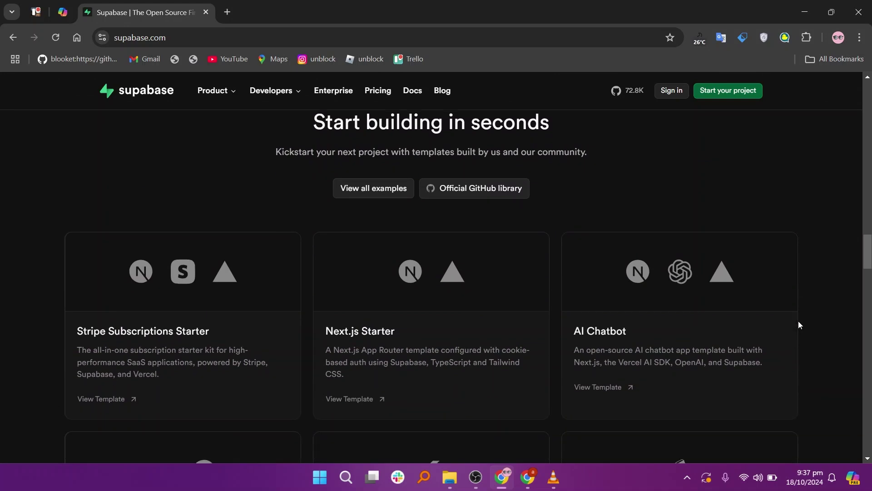
{"action": "scroll", "coordinate": [799, 326], "scroll_direction": "down", "scroll_amount": 8}
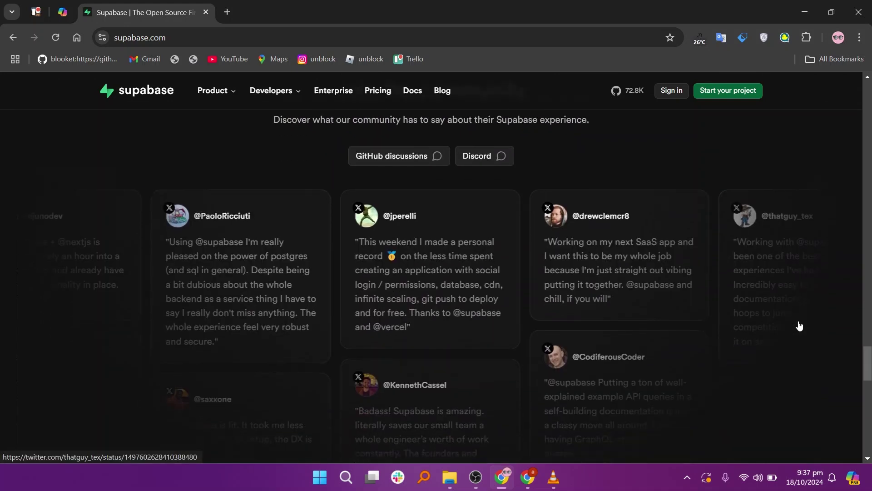
{"action": "scroll", "coordinate": [799, 326], "scroll_direction": "down", "scroll_amount": 8}
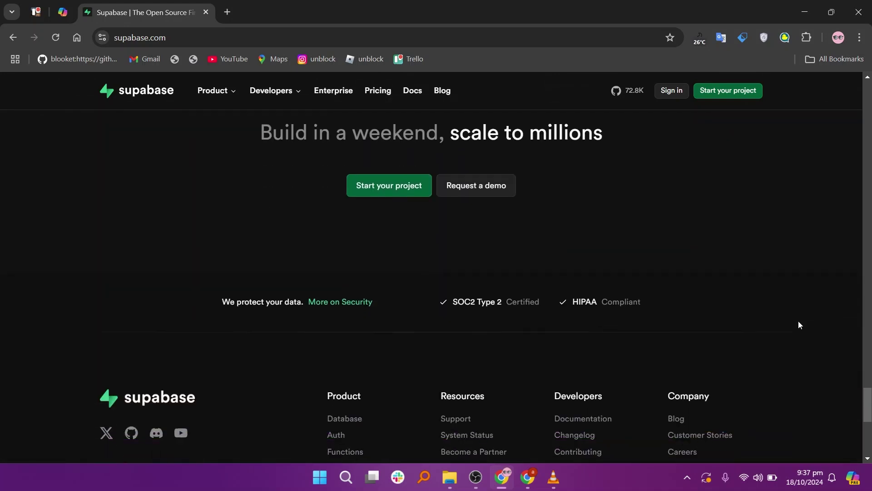
Open the Supabase pricing page from the top navigation.
{"action": "left_click", "coordinate": [378, 90]}
{"action": "scroll", "coordinate": [747, 212], "scroll_direction": "down", "scroll_amount": 1}
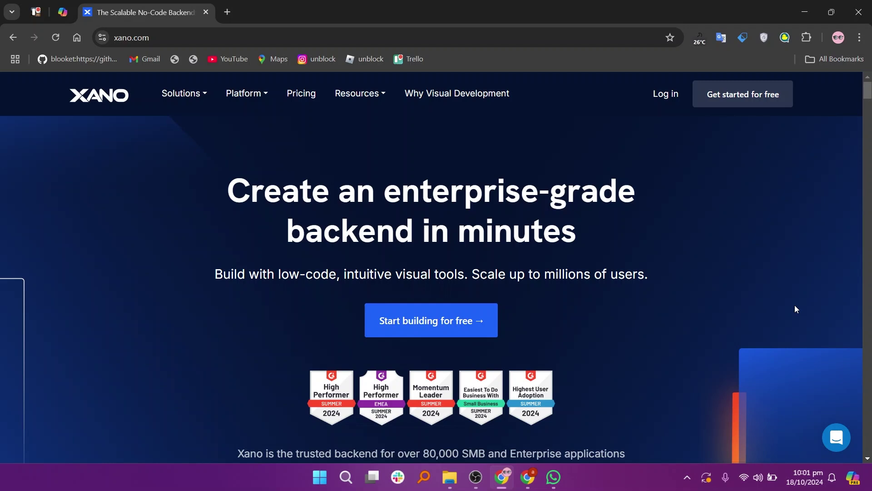
{"action": "scroll", "coordinate": [795, 309], "scroll_direction": "down", "scroll_amount": 5}
{"action": "scroll", "coordinate": [794, 309], "scroll_direction": "down", "scroll_amount": 3}
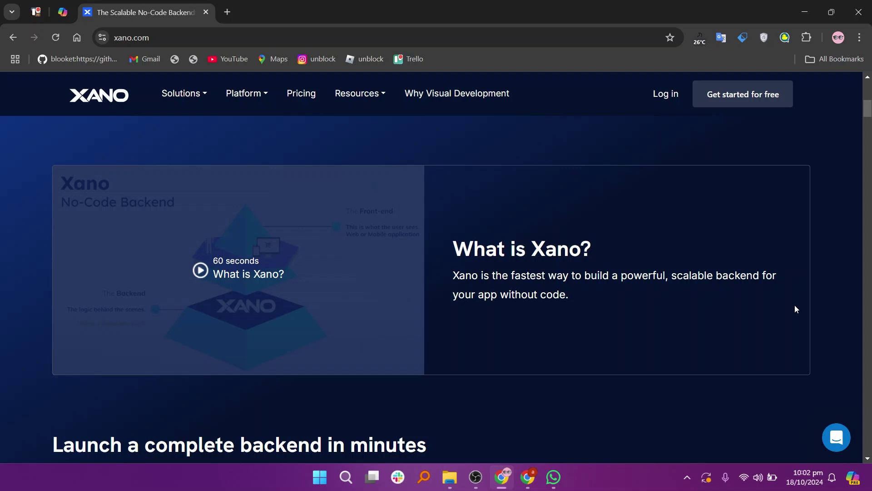
{"action": "scroll", "coordinate": [794, 309], "scroll_direction": "down", "scroll_amount": 5}
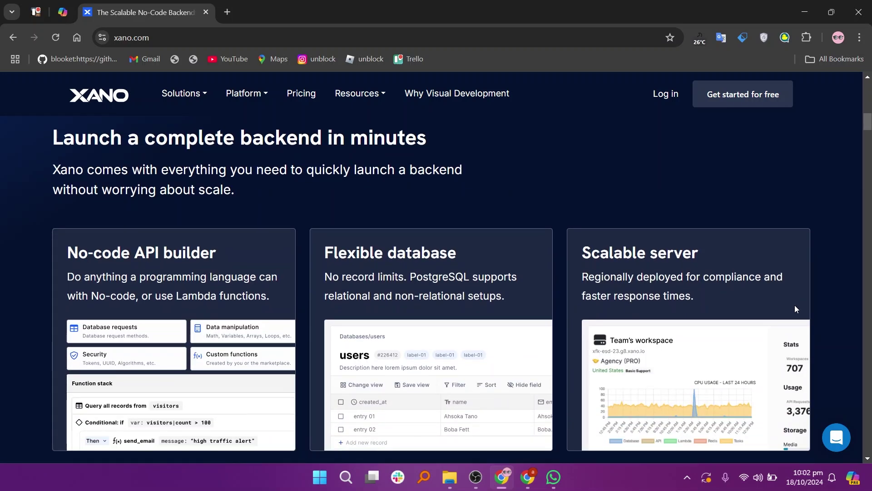
{"action": "scroll", "coordinate": [794, 308], "scroll_direction": "down", "scroll_amount": 2}
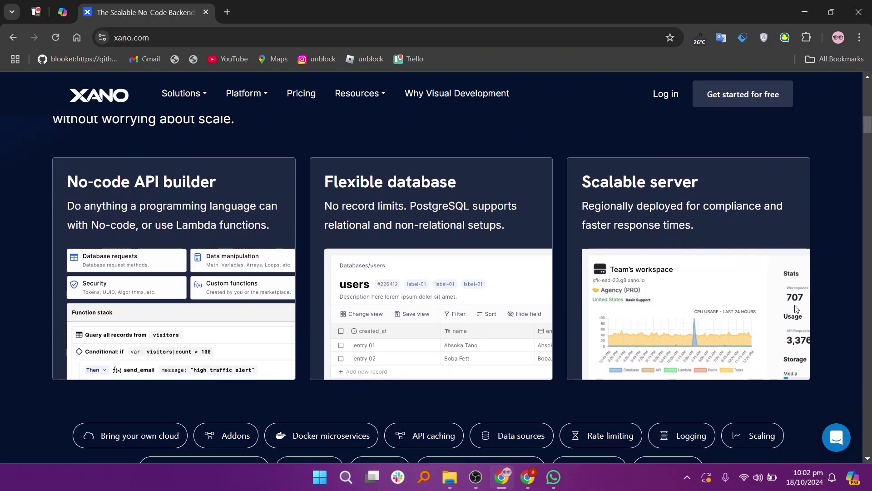
{"action": "scroll", "coordinate": [795, 308], "scroll_direction": "down", "scroll_amount": 8}
{"action": "scroll", "coordinate": [794, 308], "scroll_direction": "down", "scroll_amount": 2}
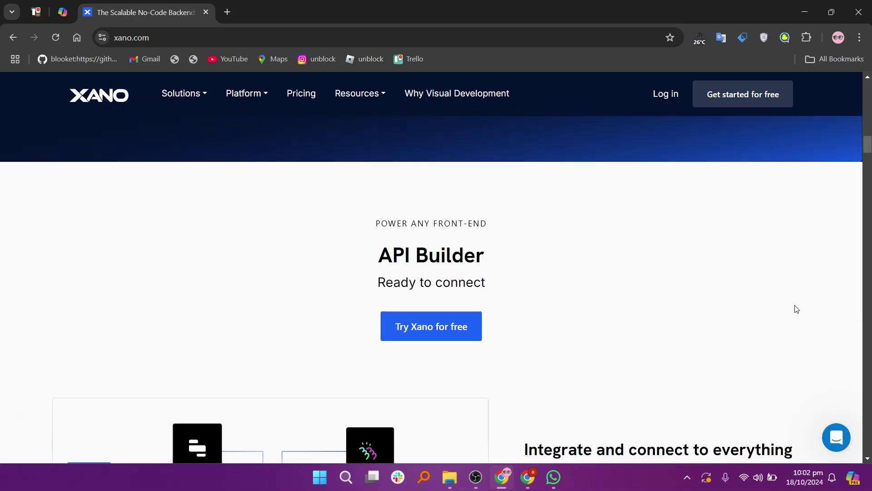
{"action": "scroll", "coordinate": [796, 309], "scroll_direction": "down", "scroll_amount": 3}
{"action": "scroll", "coordinate": [795, 308], "scroll_direction": "down", "scroll_amount": 2}
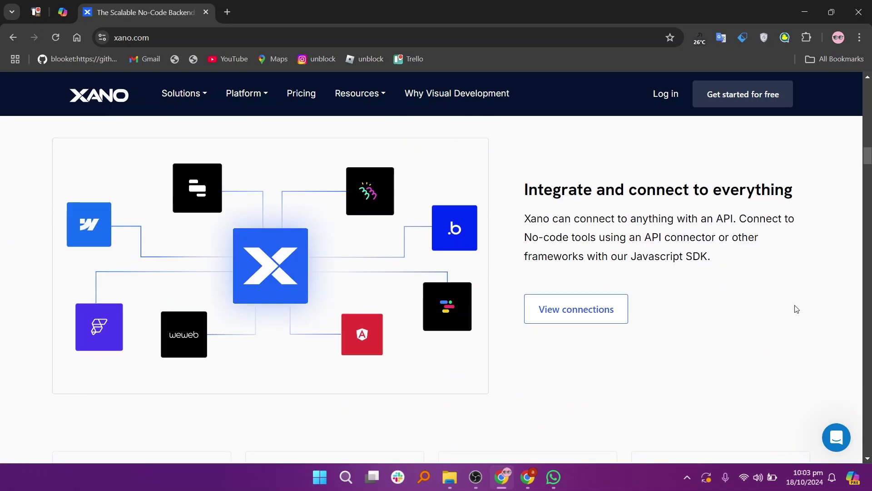
{"action": "scroll", "coordinate": [795, 308], "scroll_direction": "down", "scroll_amount": 5}
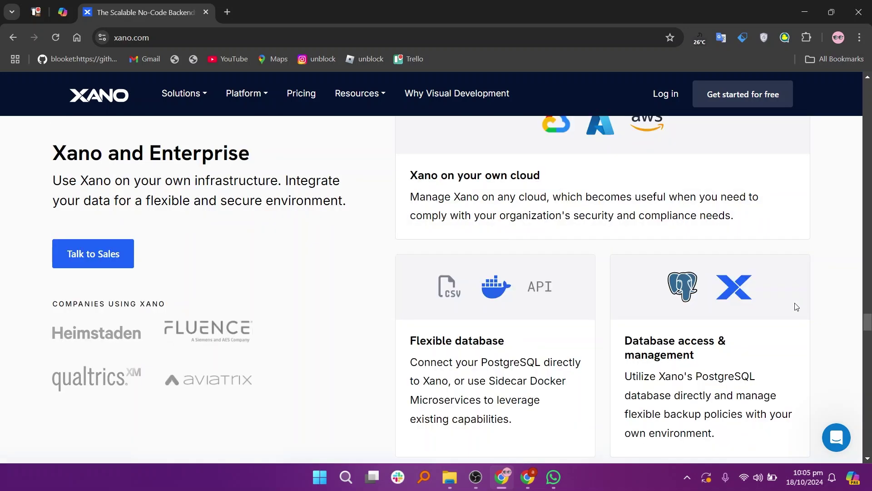
{"action": "scroll", "coordinate": [795, 307], "scroll_direction": "down", "scroll_amount": 2}
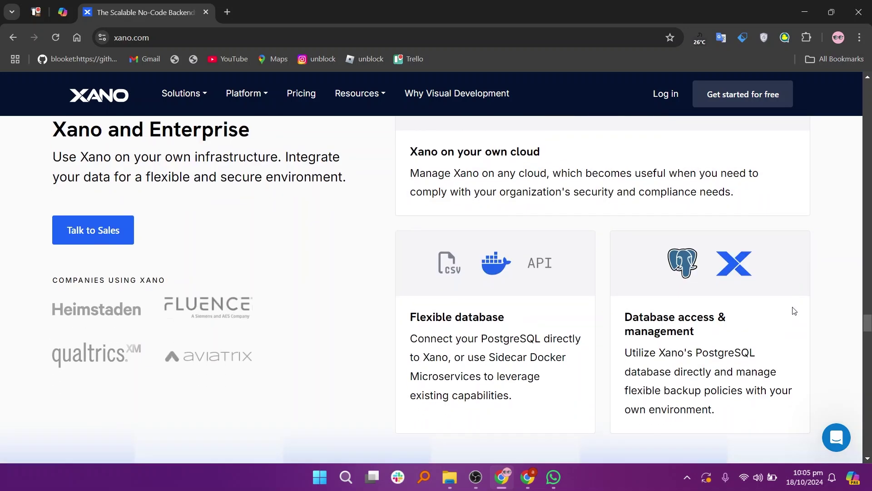
{"action": "scroll", "coordinate": [796, 307], "scroll_direction": "down", "scroll_amount": 5}
{"action": "scroll", "coordinate": [792, 307], "scroll_direction": "down", "scroll_amount": 2}
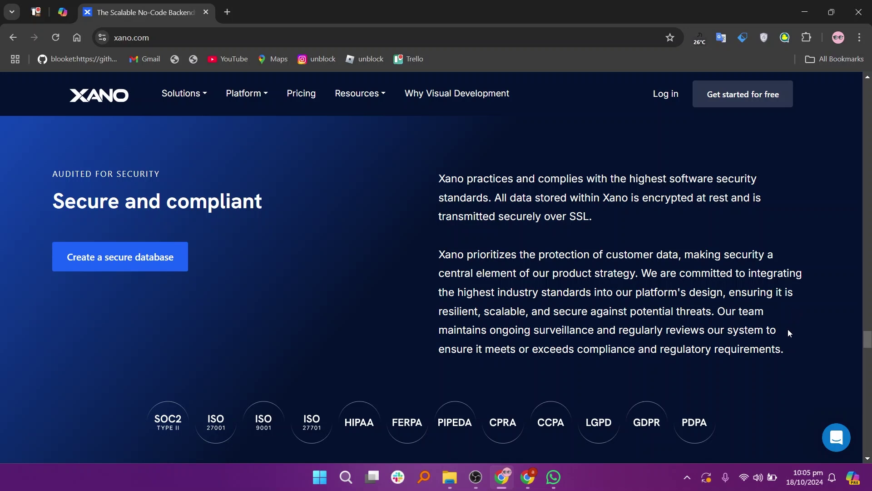
{"action": "left_click_drag", "start_coordinate": [867, 338], "coordinate": [866, 446]}
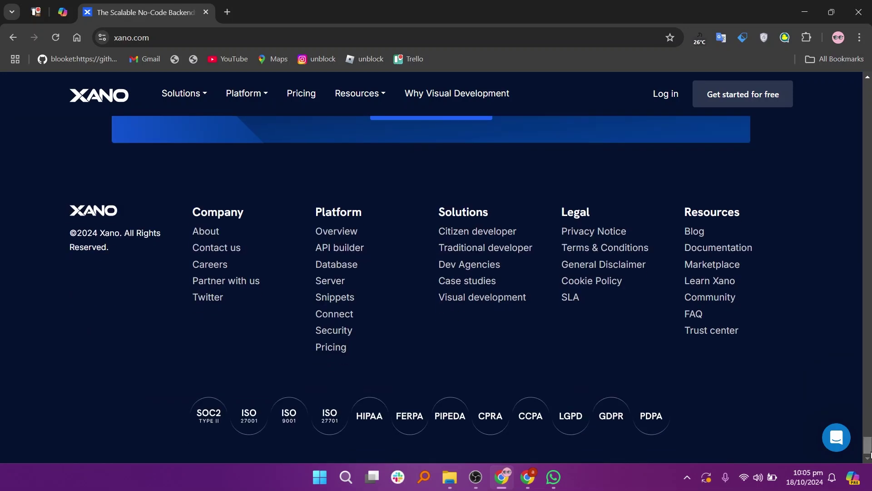